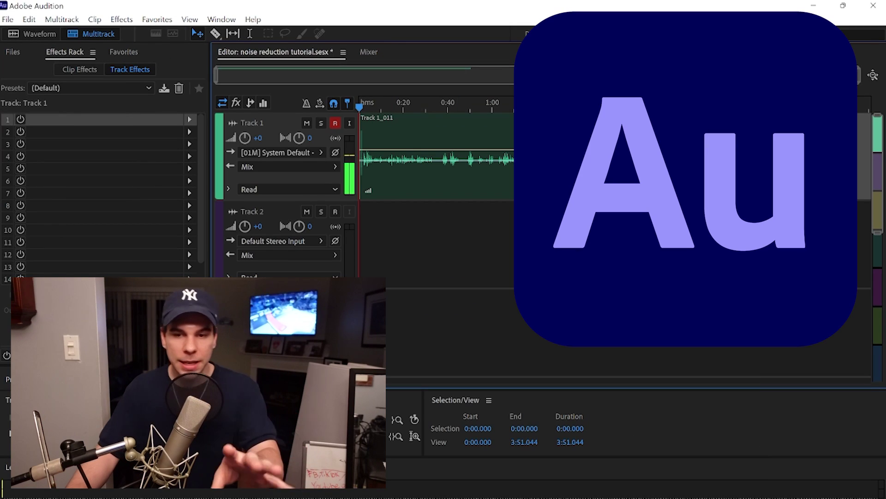
Step: Add the DeNoise noise reduction effect to the first track effects slot of Track 1
{"action": "scroll", "coordinate": [862, 80], "scroll_direction": "up", "scroll_amount": 5}
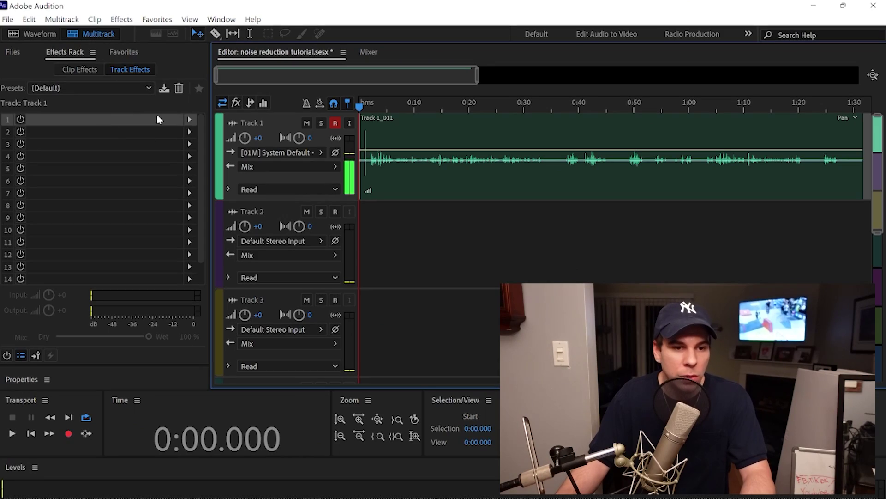
{"action": "left_click", "coordinate": [101, 73]}
{"action": "left_click", "coordinate": [131, 71]}
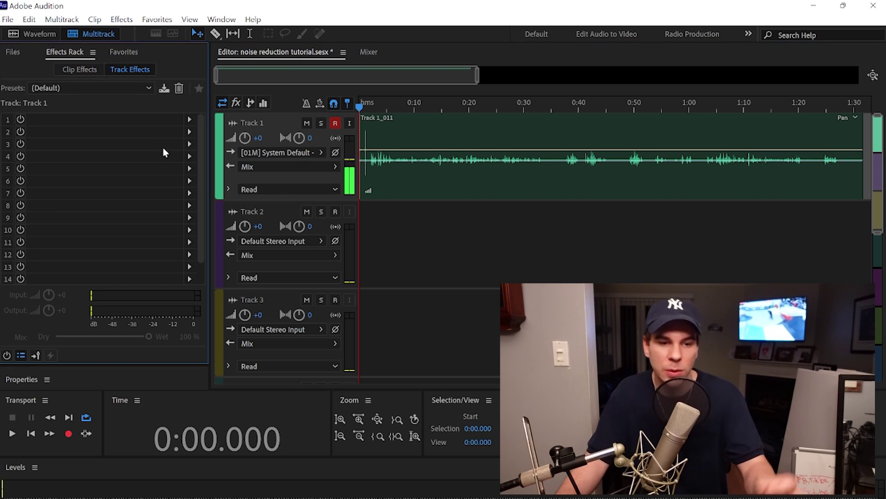
{"action": "left_click", "coordinate": [190, 121]}
{"action": "mouse_move", "coordinate": [277, 224]}
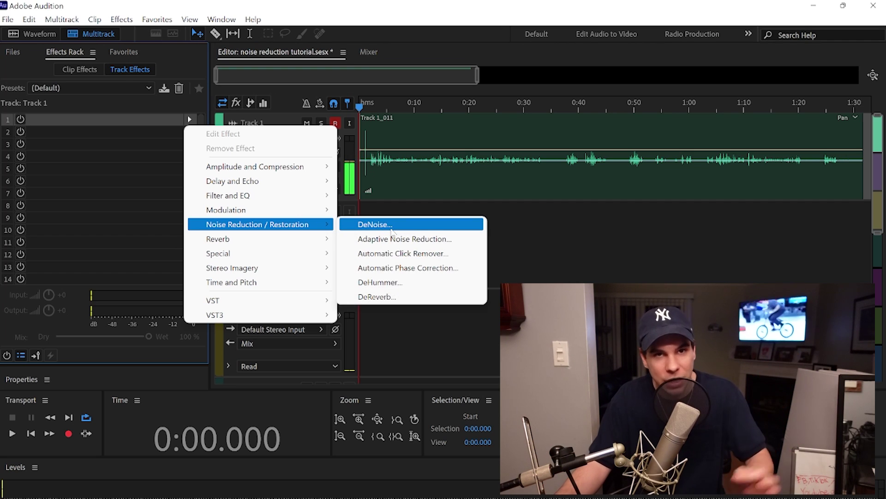
{"action": "left_click", "coordinate": [392, 226]}
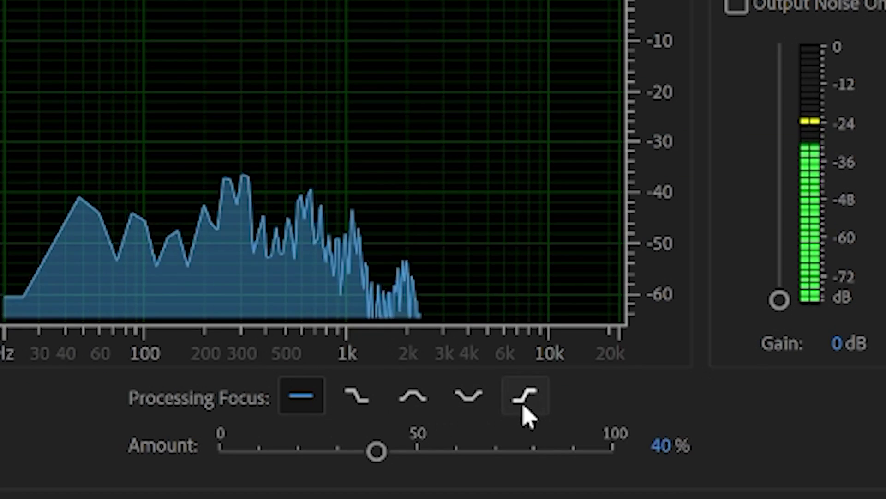
Step: Try DeNoise processing focused on higher frequencies, then on all frequencies with amounts of 14%, 100% and 82%
{"action": "left_click", "coordinate": [688, 295]}
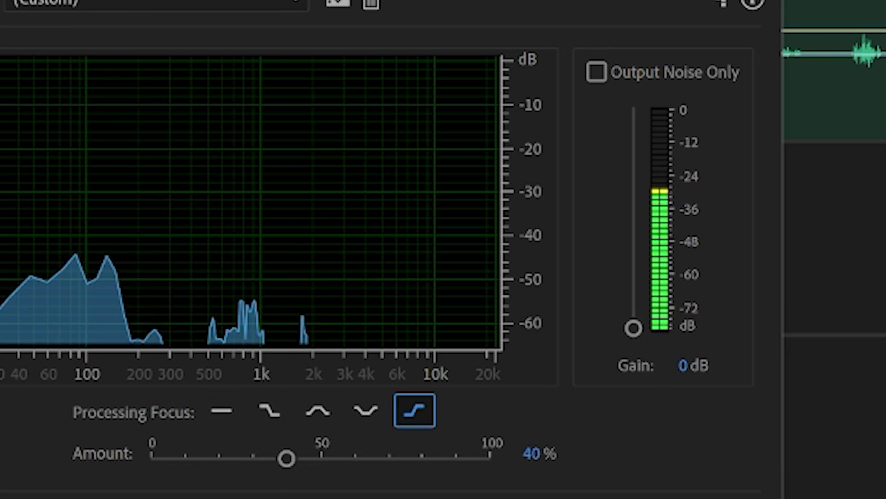
{"action": "left_click", "coordinate": [222, 411]}
{"action": "left_click_drag", "start_coordinate": [287, 459], "coordinate": [293, 490]}
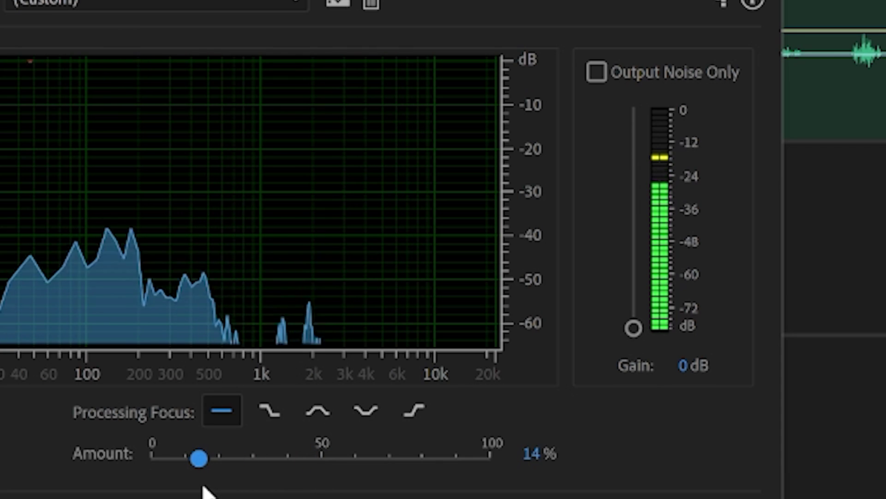
{"action": "left_click_drag", "start_coordinate": [207, 494], "coordinate": [178, 490]}
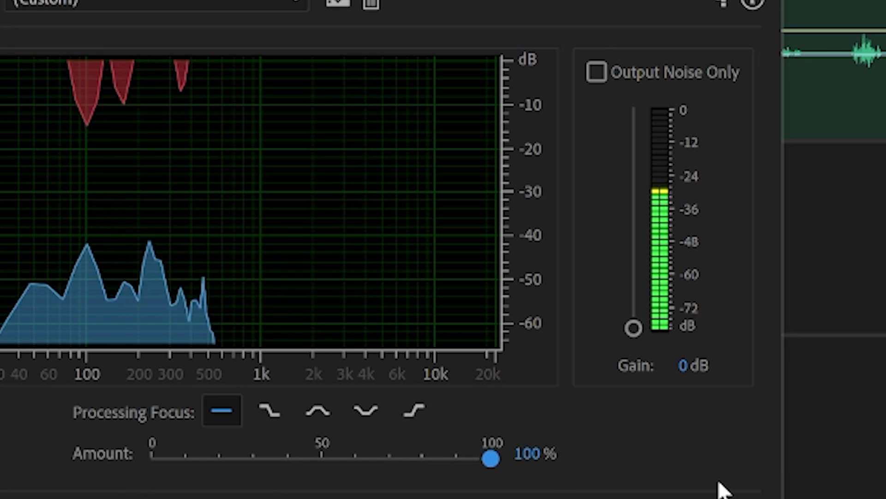
{"action": "left_click_drag", "start_coordinate": [722, 489], "coordinate": [164, 471]}
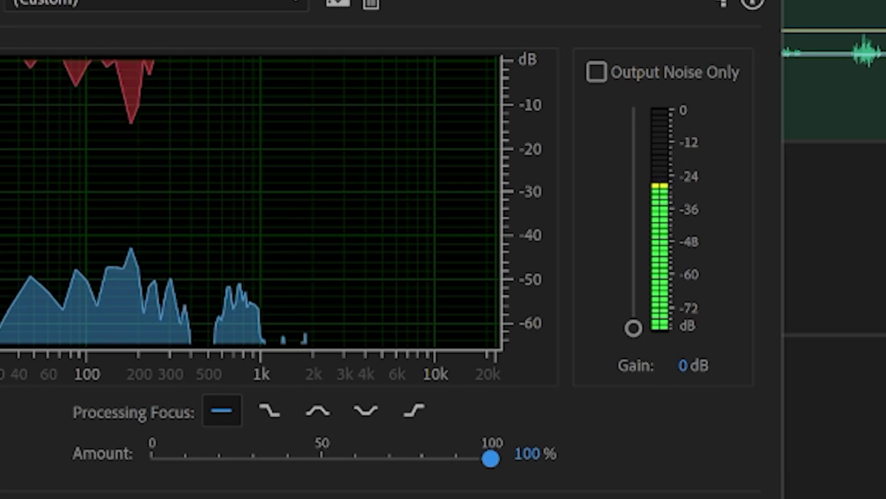
{"action": "left_click_drag", "start_coordinate": [491, 458], "coordinate": [430, 457]}
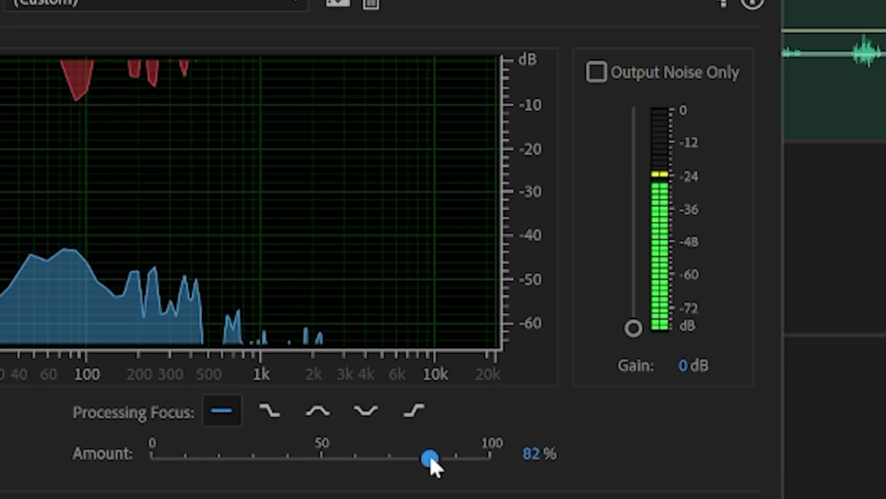
{"action": "left_click_drag", "start_coordinate": [426, 460], "coordinate": [516, 487]}
{"action": "left_click_drag", "start_coordinate": [372, 493], "coordinate": [356, 496]}
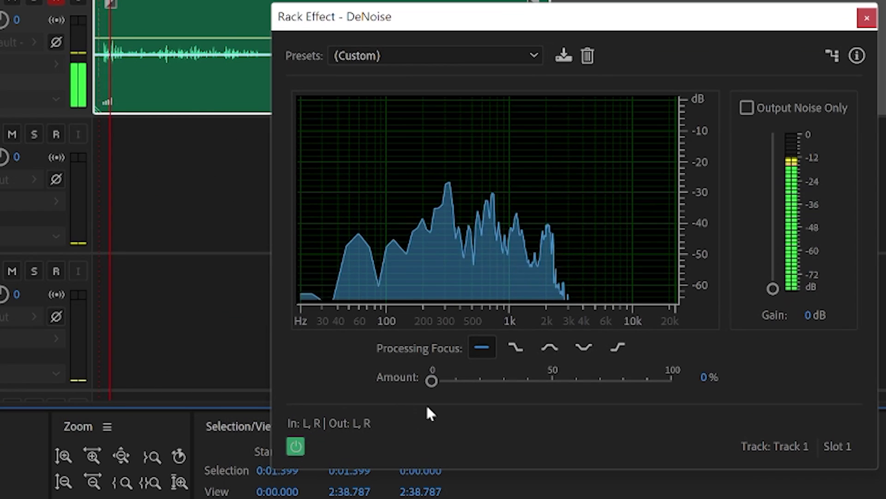
Step: Compare DeNoise amounts of 100%, 0% and 50% during playback, and set the amount to 52%
{"action": "left_click_drag", "start_coordinate": [435, 384], "coordinate": [779, 379]}
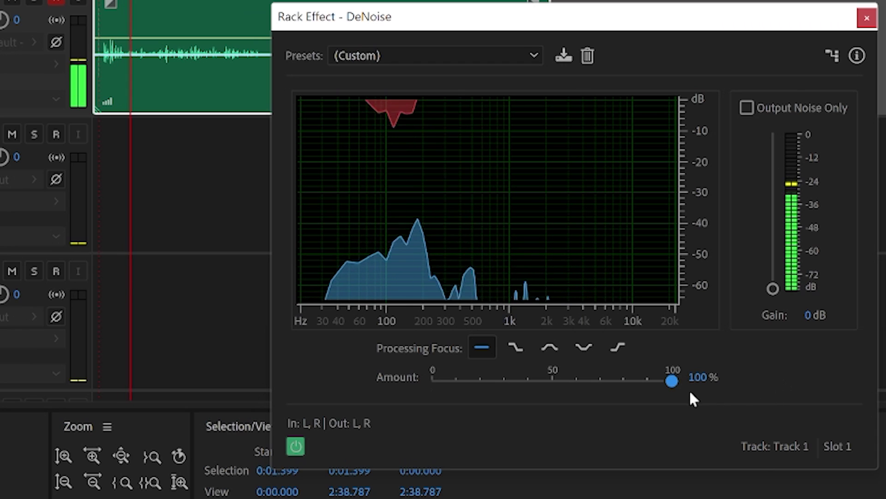
{"action": "left_click_drag", "start_coordinate": [671, 381], "coordinate": [51, 373]}
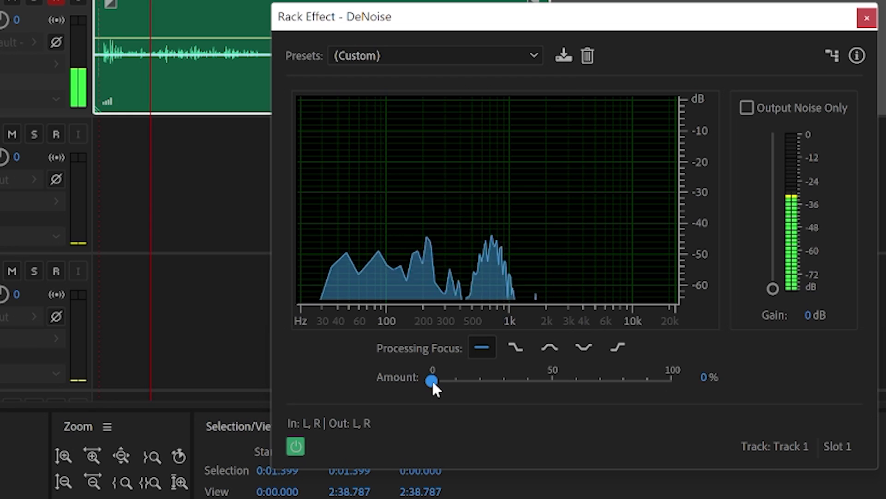
{"action": "left_click_drag", "start_coordinate": [430, 380], "coordinate": [672, 381]}
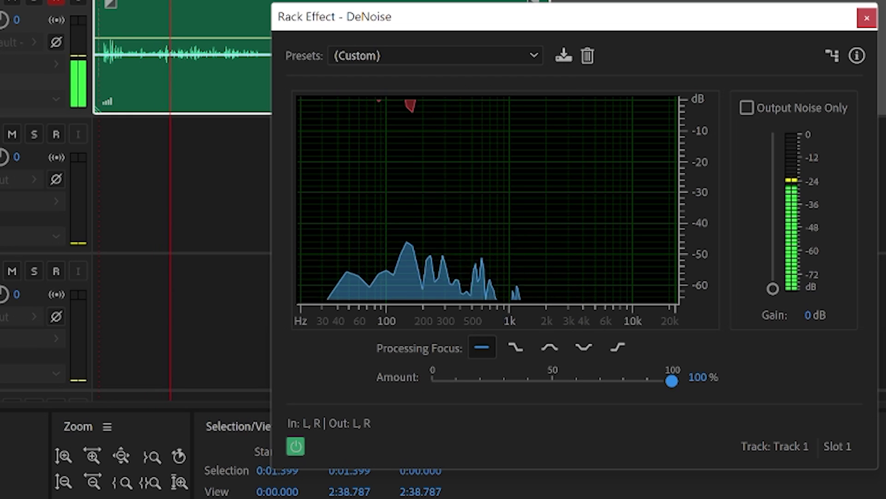
{"action": "left_click_drag", "start_coordinate": [673, 383], "coordinate": [553, 382]}
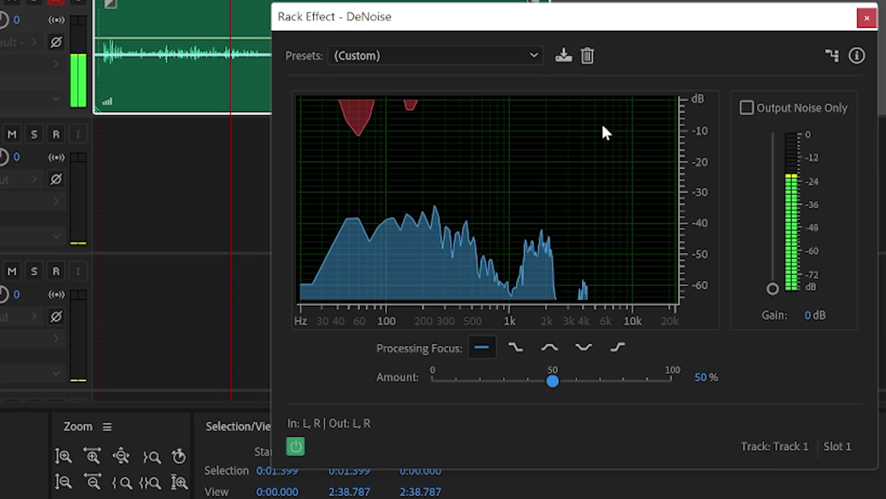
{"action": "left_click_drag", "start_coordinate": [553, 381], "coordinate": [85, 381]}
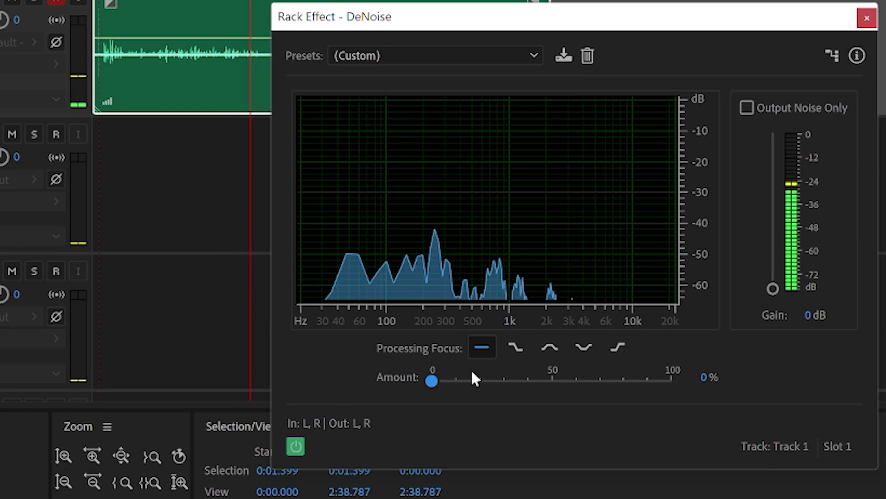
{"action": "left_click_drag", "start_coordinate": [431, 382], "coordinate": [451, 390]}
{"action": "left_click_drag", "start_coordinate": [536, 387], "coordinate": [557, 384]}
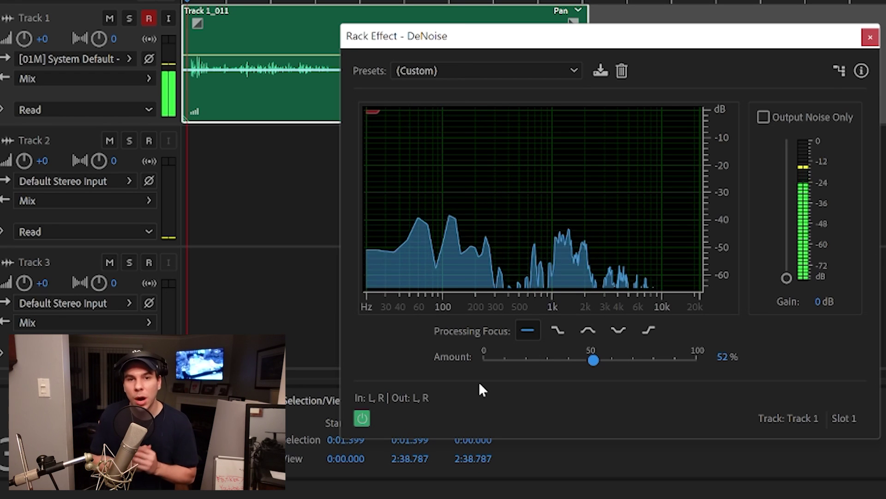
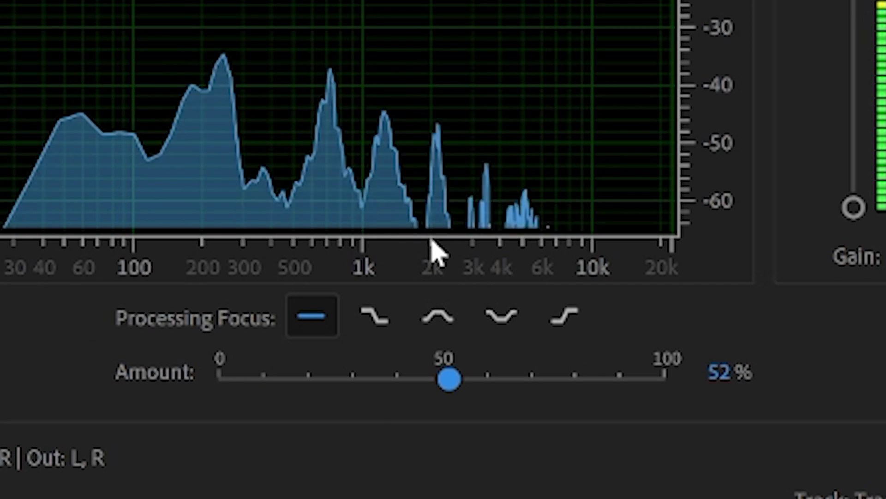
Step: Focus the DeNoise processing on higher frequencies and compare amounts of 100% and 0%
{"action": "left_click", "coordinate": [648, 330]}
{"action": "left_click_drag", "start_coordinate": [594, 360], "coordinate": [480, 359]}
{"action": "left_click_drag", "start_coordinate": [375, 410], "coordinate": [662, 413]}
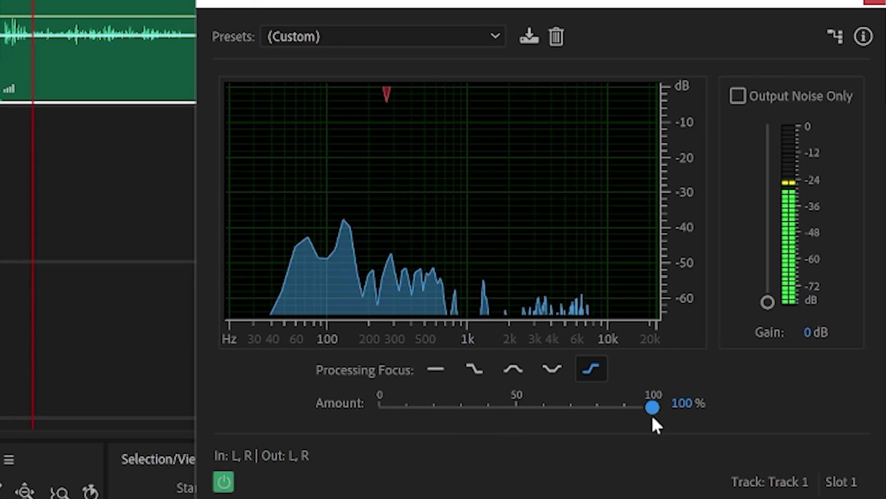
{"action": "left_click_drag", "start_coordinate": [647, 411], "coordinate": [138, 421]}
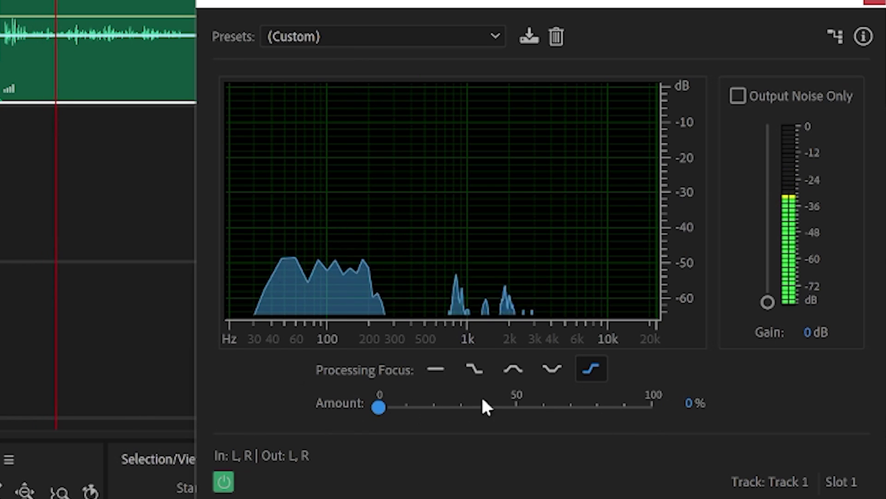
Step: Focus the DeNoise processing on both lower and higher frequencies and try amounts of 100%, 17% and 0%
{"action": "left_click", "coordinate": [544, 378]}
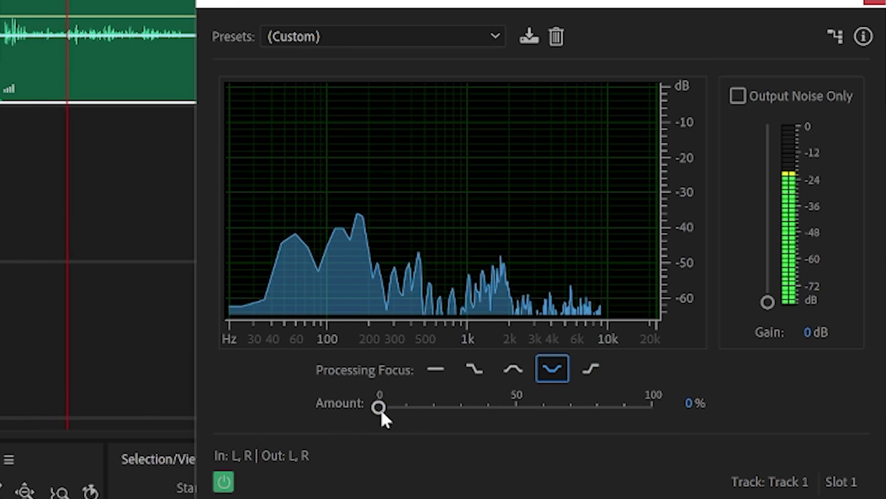
{"action": "left_click_drag", "start_coordinate": [379, 406], "coordinate": [711, 406]}
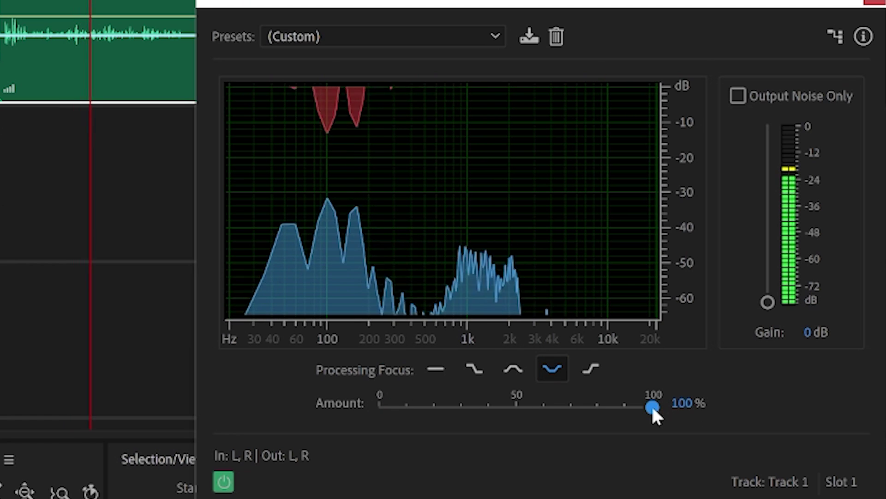
{"action": "left_click_drag", "start_coordinate": [653, 406], "coordinate": [538, 414]}
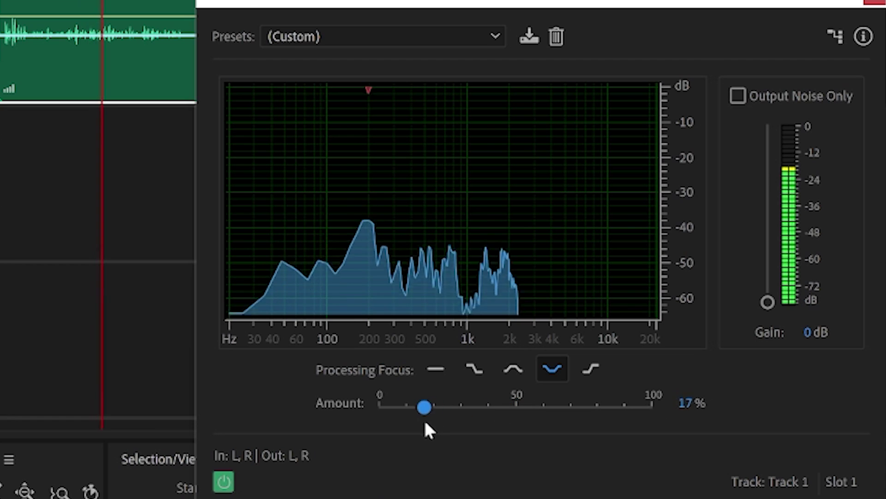
{"action": "left_click_drag", "start_coordinate": [424, 421], "coordinate": [407, 420]}
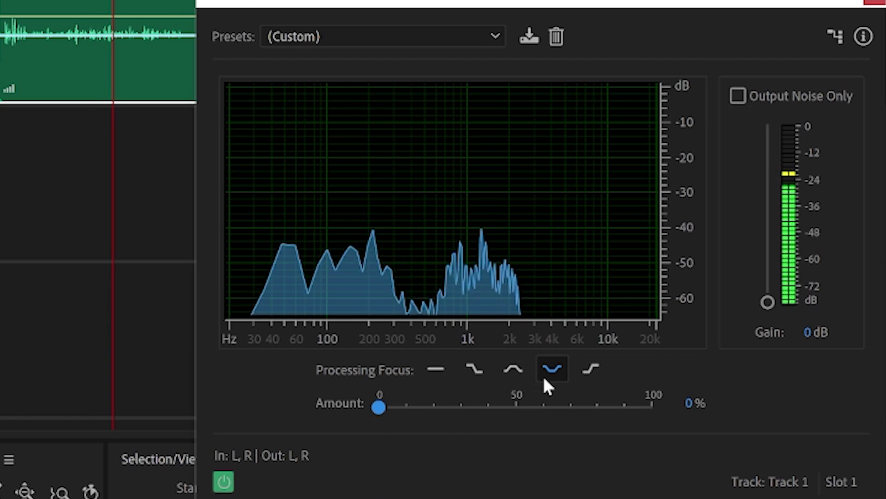
Step: Focus the DeNoise processing on mid frequencies and try amounts of 35%, 100% and 0%
{"action": "left_click", "coordinate": [513, 381]}
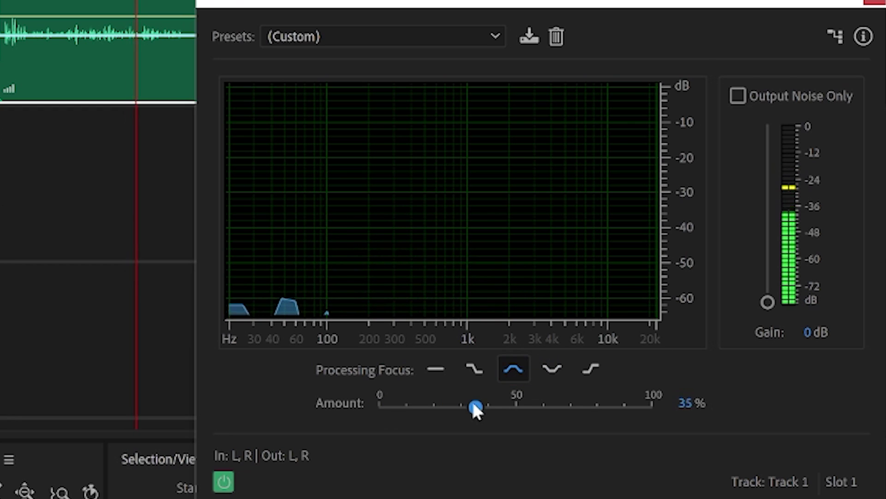
{"action": "left_click_drag", "start_coordinate": [535, 408], "coordinate": [672, 410]}
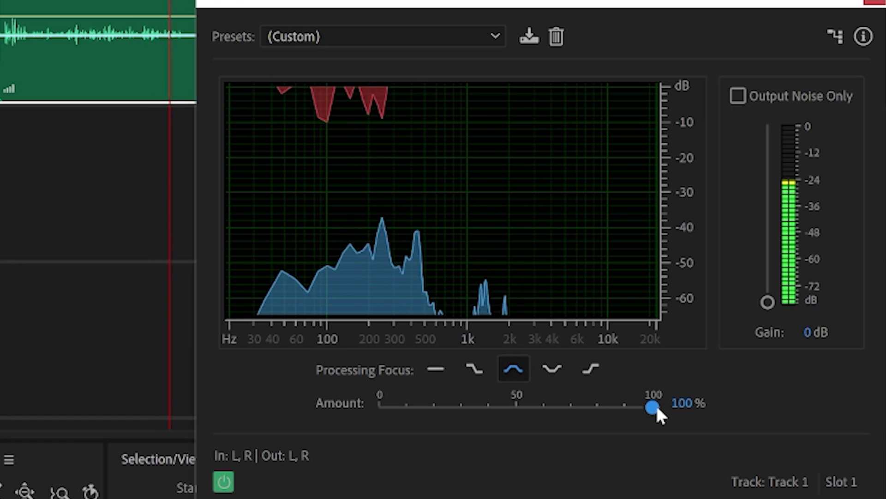
{"action": "left_click_drag", "start_coordinate": [656, 407], "coordinate": [517, 410]}
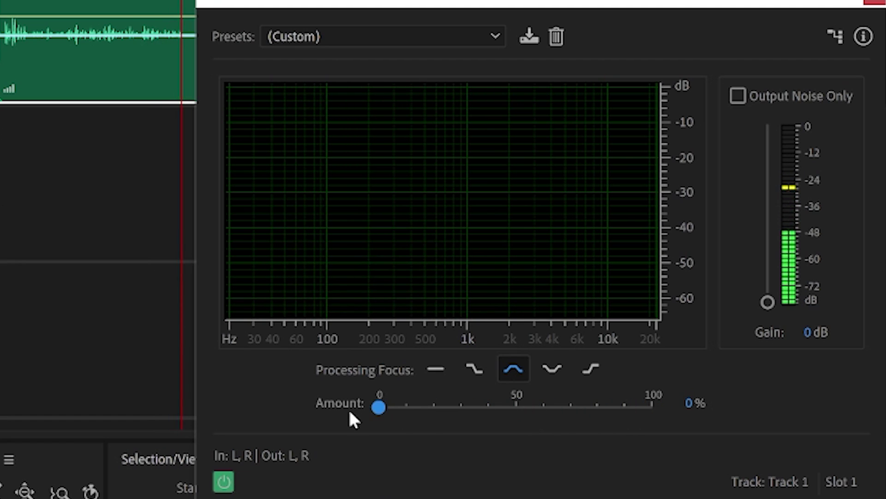
Step: Focus the DeNoise processing on lower frequencies and compare amounts of 100% and 0%
{"action": "left_click", "coordinate": [474, 368]}
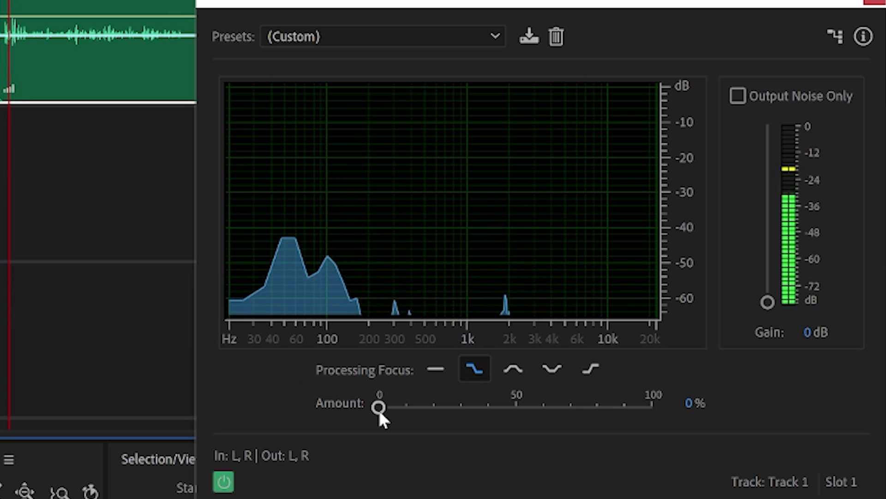
{"action": "left_click_drag", "start_coordinate": [378, 407], "coordinate": [661, 407]}
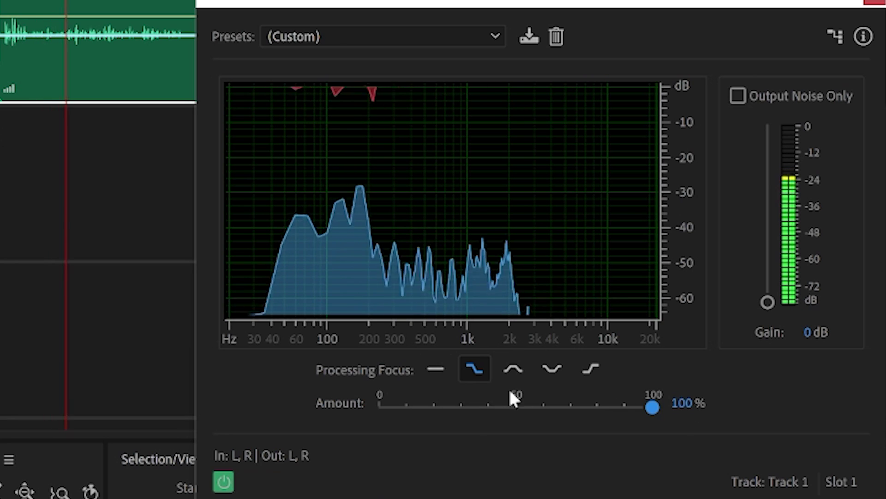
{"action": "left_click_drag", "start_coordinate": [651, 407], "coordinate": [225, 428]}
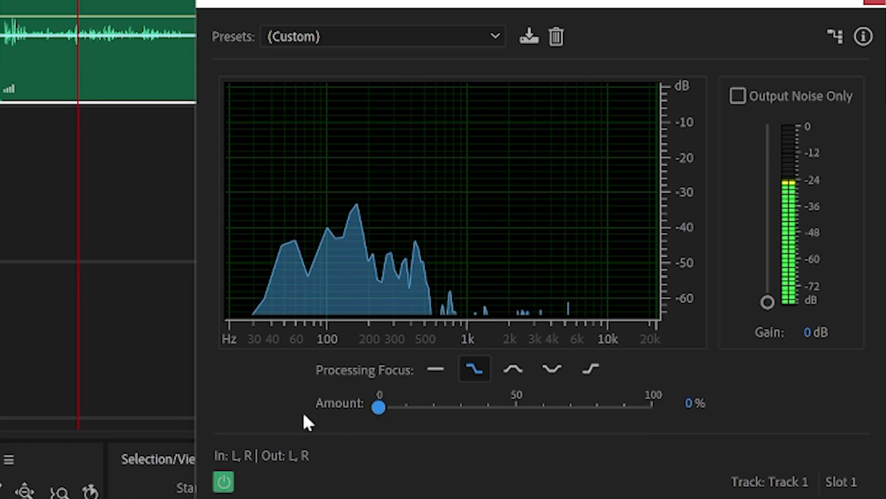
Step: Set the DeNoise processing focus to all frequencies and try amounts of 100% and 58%
{"action": "left_click", "coordinate": [435, 369]}
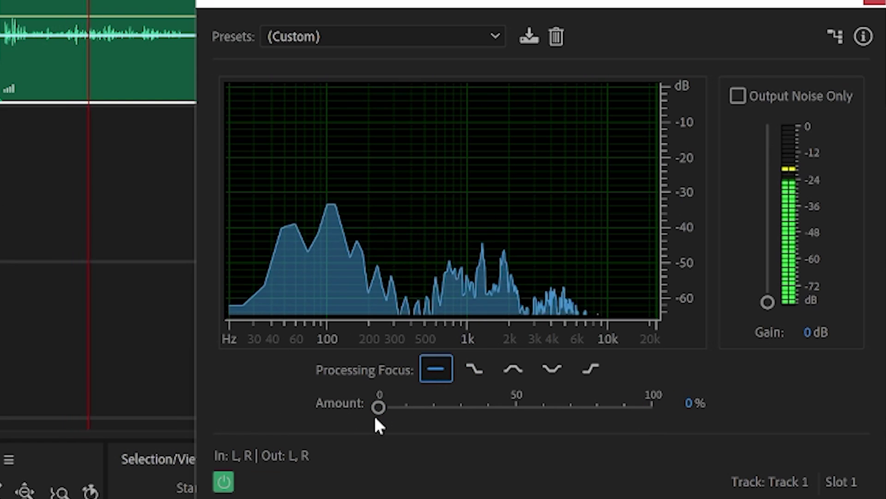
{"action": "left_click_drag", "start_coordinate": [378, 408], "coordinate": [529, 408]}
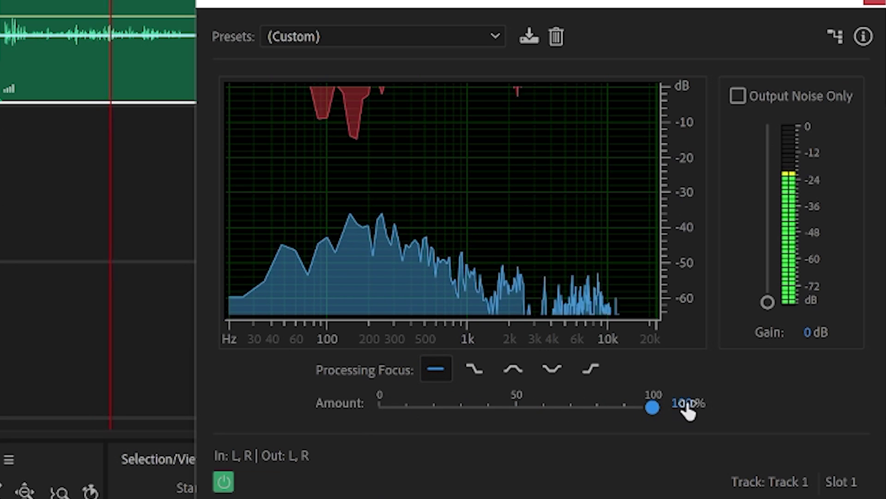
{"action": "left_click_drag", "start_coordinate": [649, 408], "coordinate": [535, 415]}
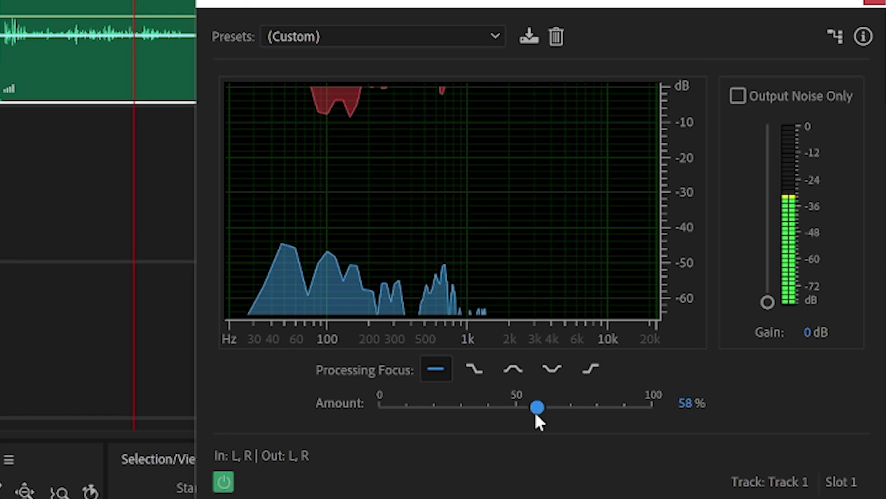
{"action": "left_click_drag", "start_coordinate": [542, 408], "coordinate": [261, 409]}
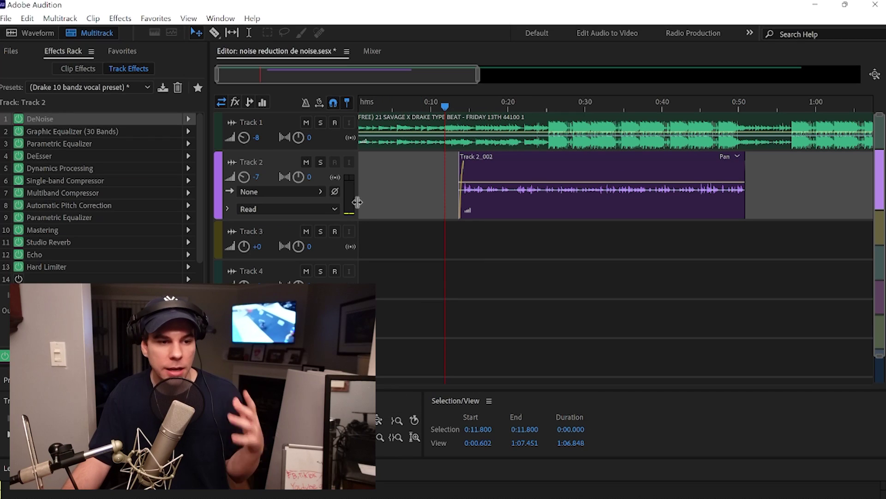
Step: Review the DeNoise settings in Track 2's effects rack and briefly play the session from about 0:24.5
{"action": "double_click", "coordinate": [76, 119]}
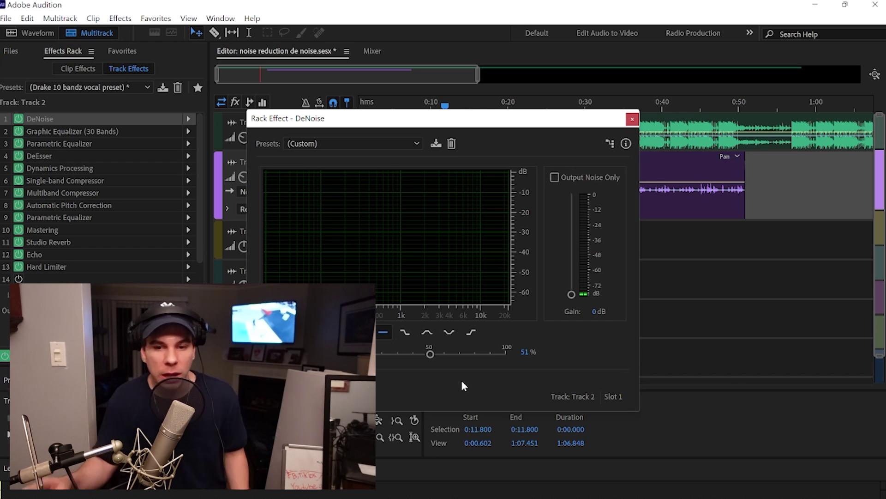
{"action": "left_click", "coordinate": [632, 119]}
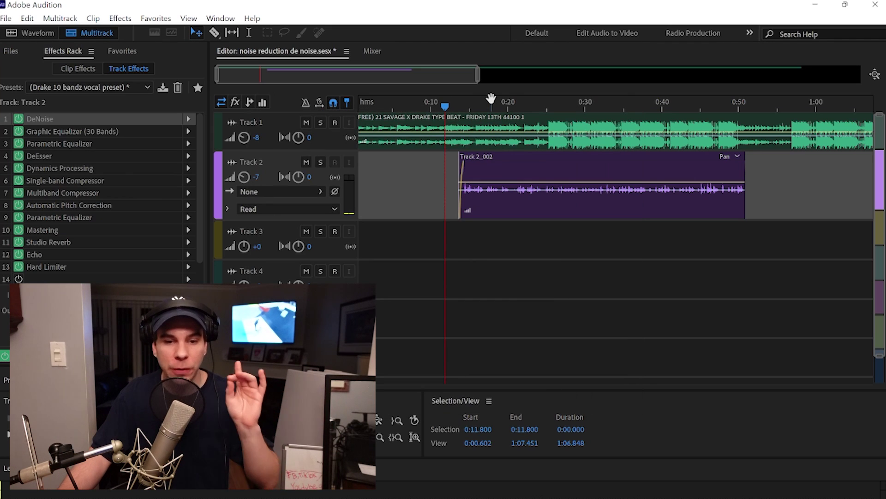
{"action": "left_click", "coordinate": [543, 105]}
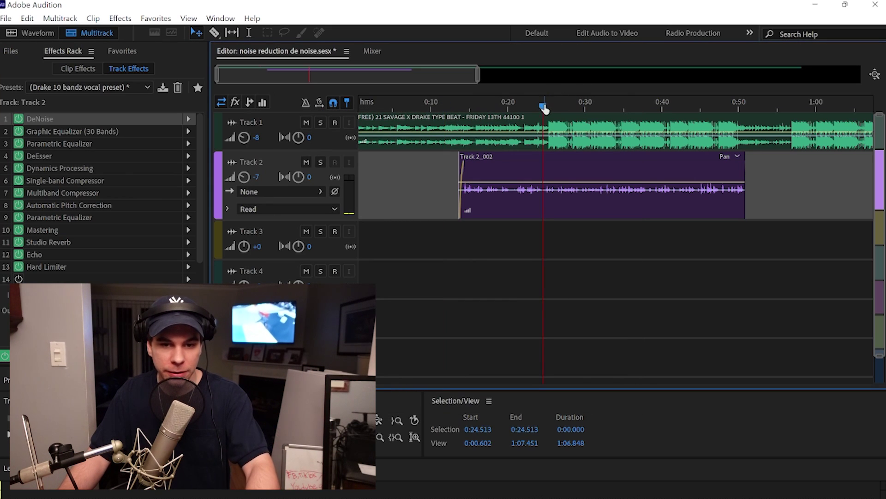
{"action": "key", "text": "space"}
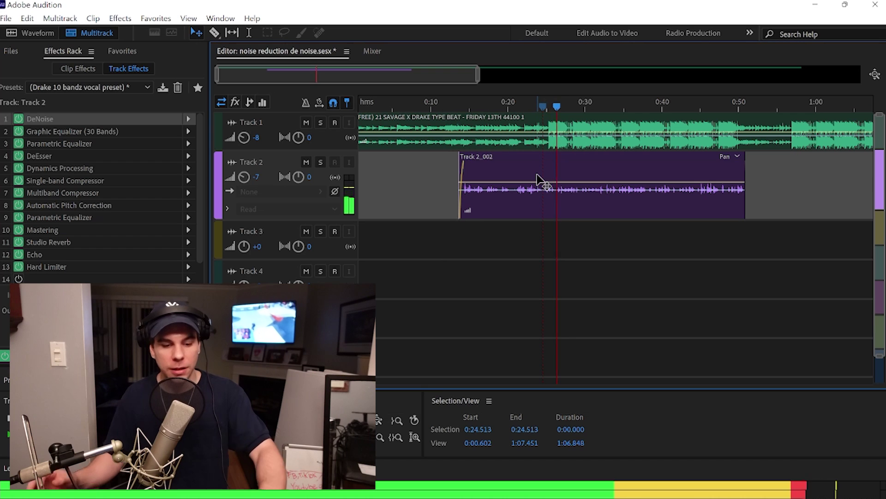
{"action": "key", "text": "space"}
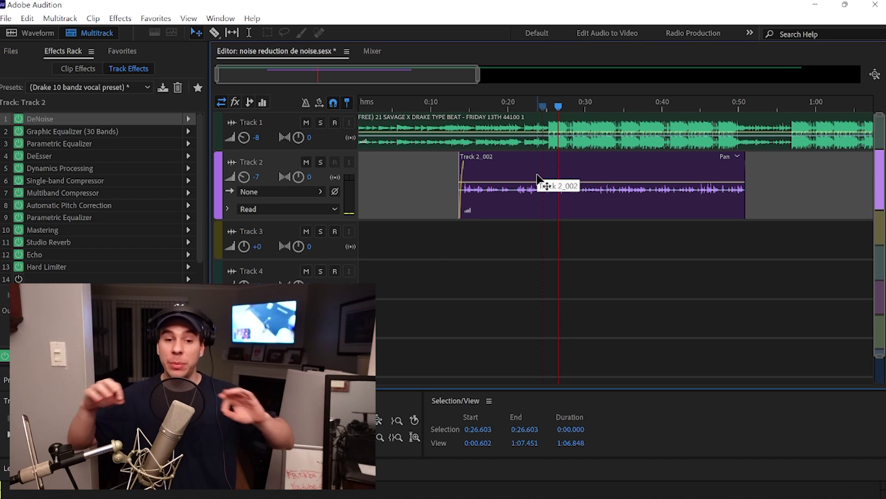